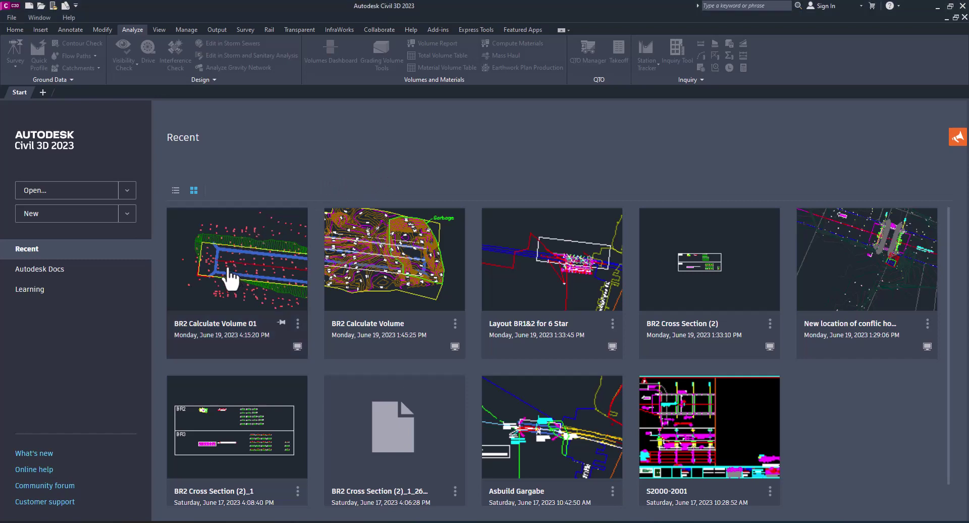
Open the BR2 Calculate Volume 01 drawing from the Start page and zoom out to the whole grading.
left_click(362, 201)
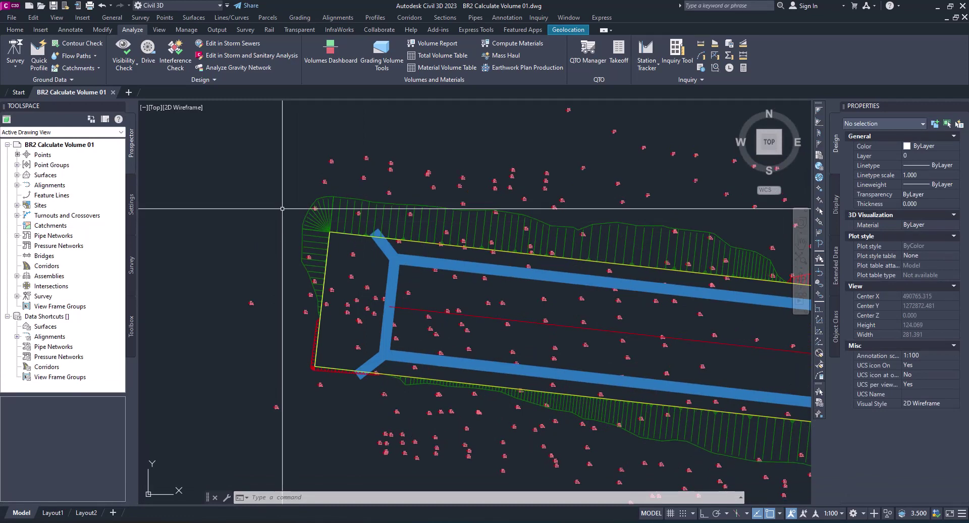
scroll(280, 207, "down", 2)
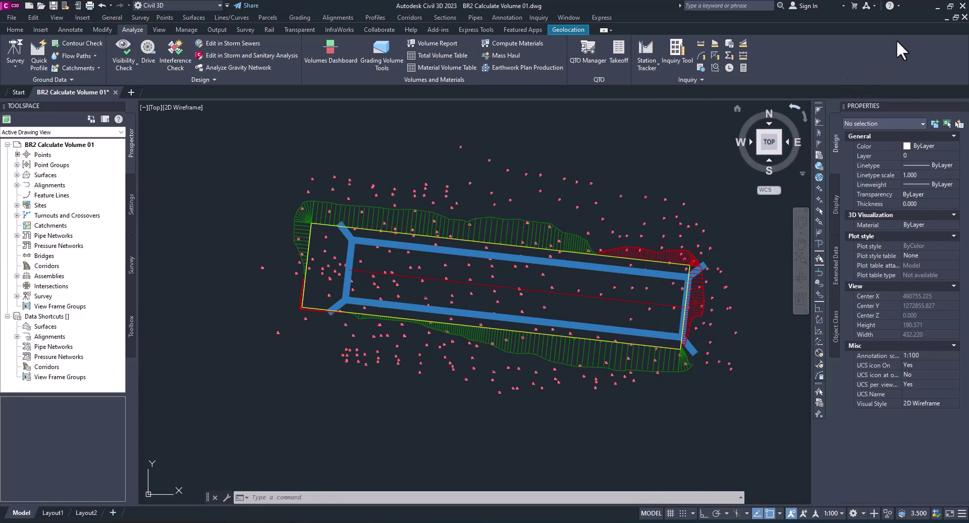
left_click(938, 7)
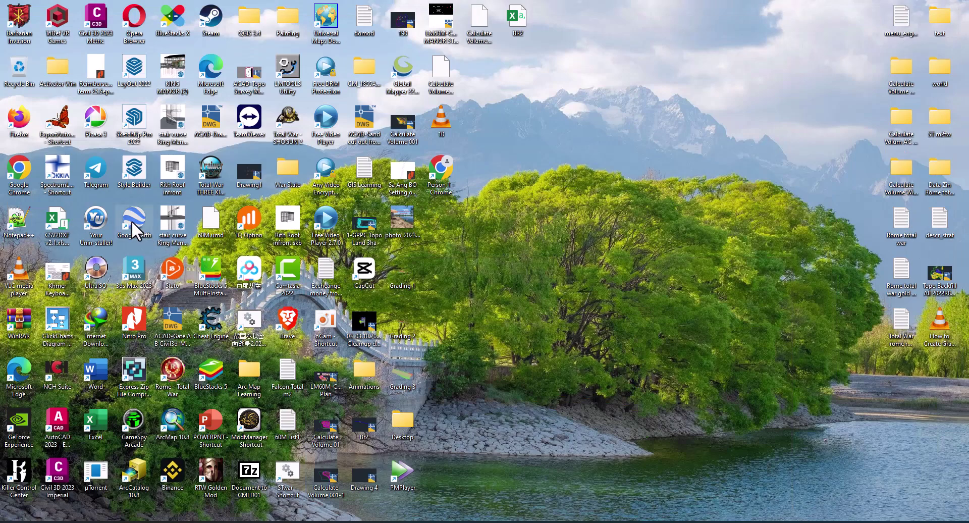
mouse_move(131, 220)
left_mouse_down()
mouse_move(246, 212)
mouse_move(591, 220)
left_mouse_up()
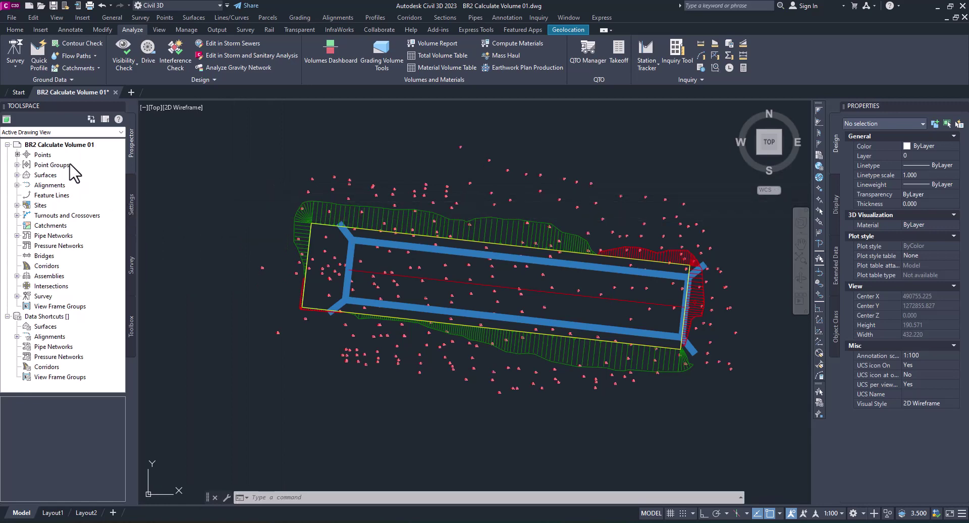
Review the drawing settings, confirm the UTM WGS 1984 Zone 48 North coordinate system, and cancel unchanged.
left_click(65, 145)
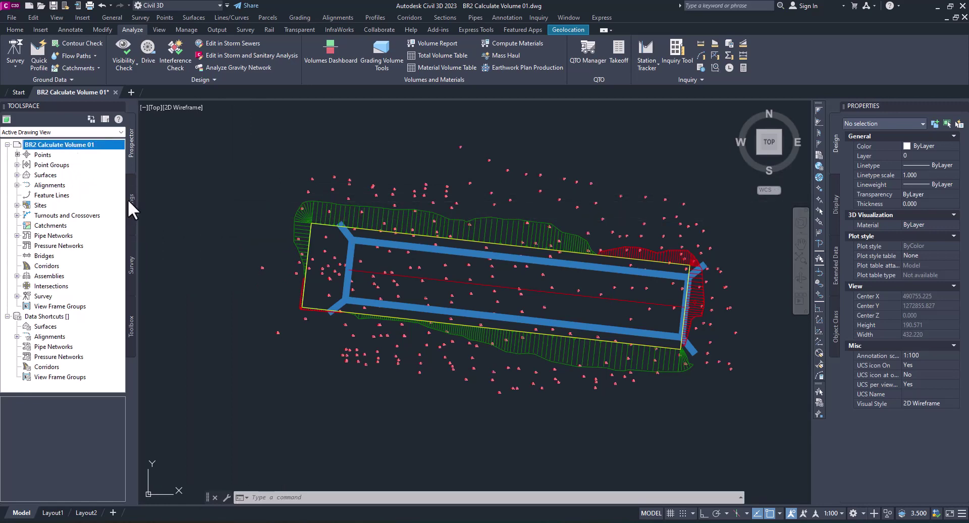
left_click(130, 201)
right_click(72, 147)
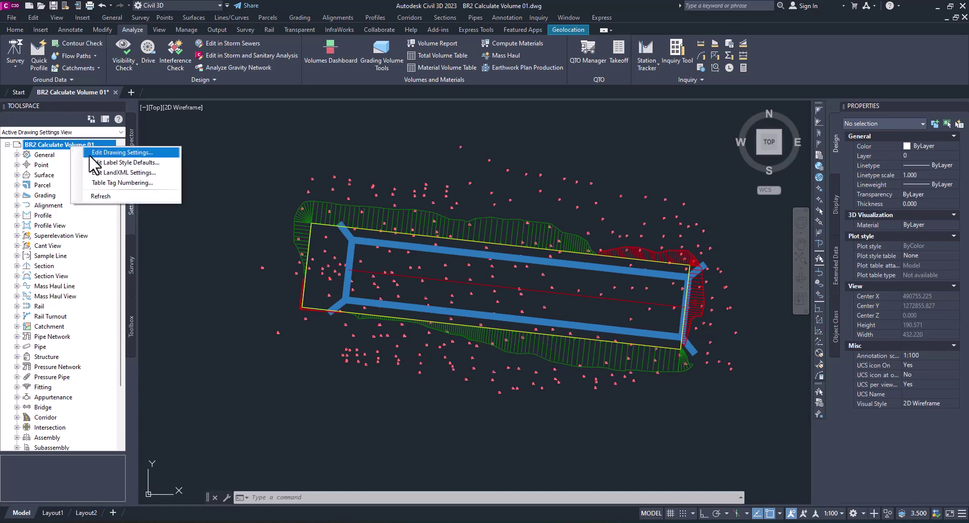
left_click(94, 153)
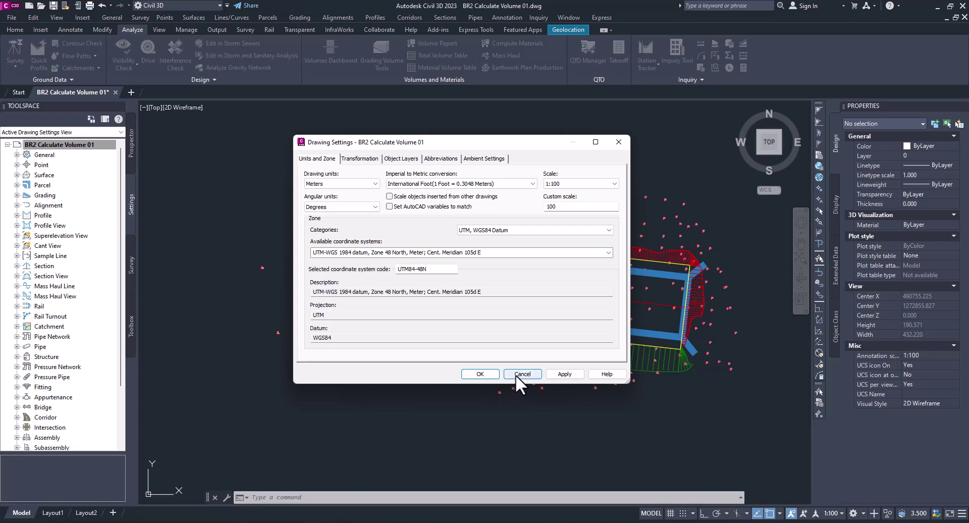
left_click(516, 375)
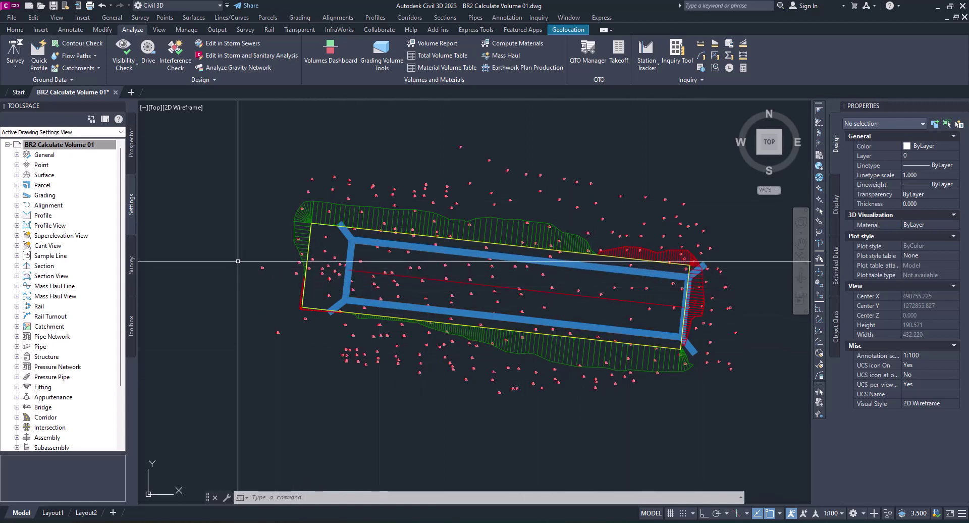
Start a new point group under Prospector's Point Groups, naming it 'none'.
left_click(131, 151)
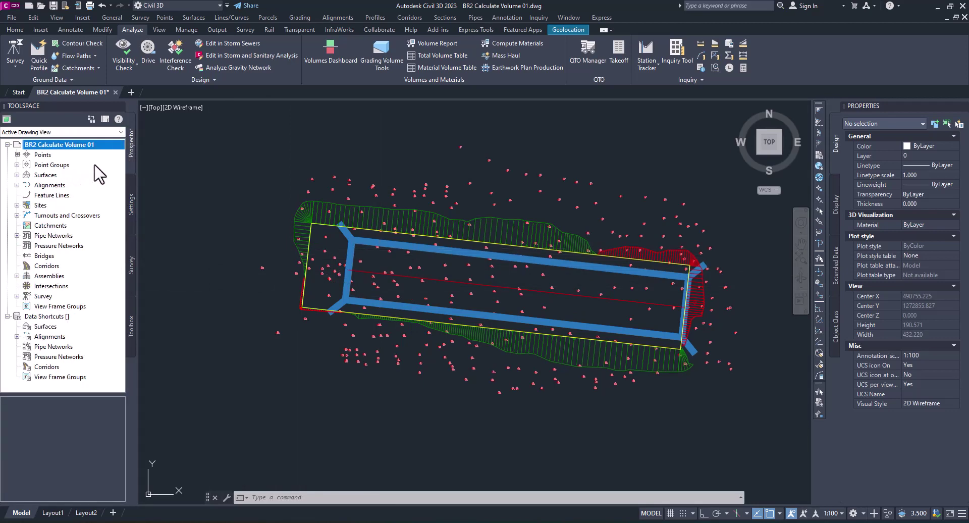
left_click(17, 165)
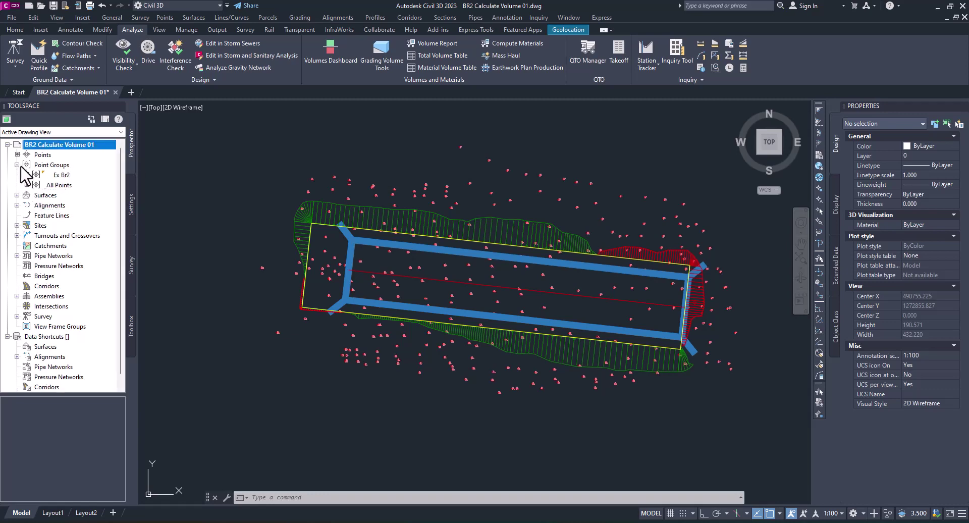
right_click(60, 167)
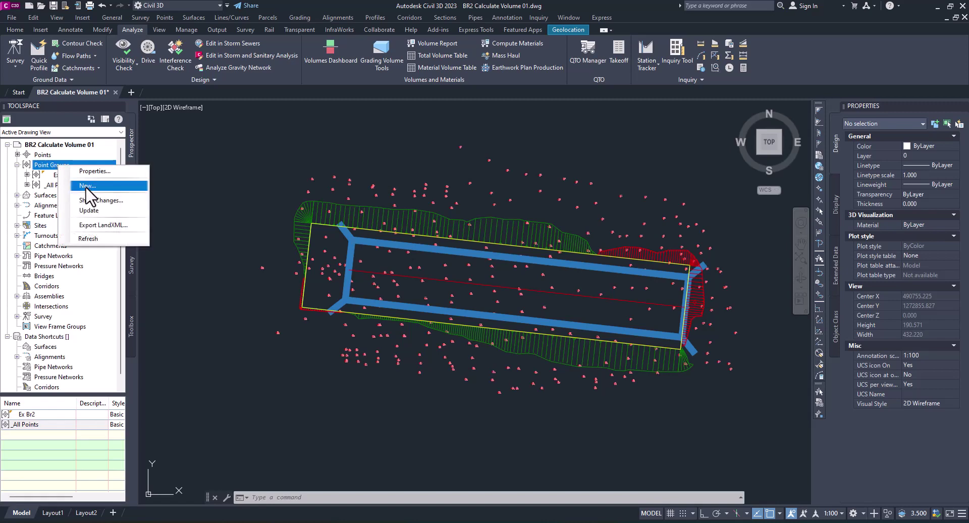
left_click(324, 198)
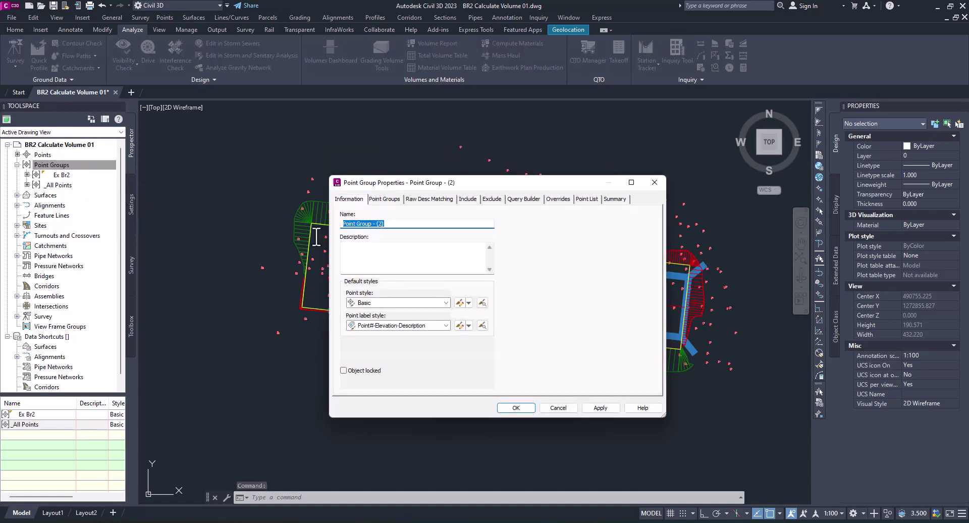
type("none")
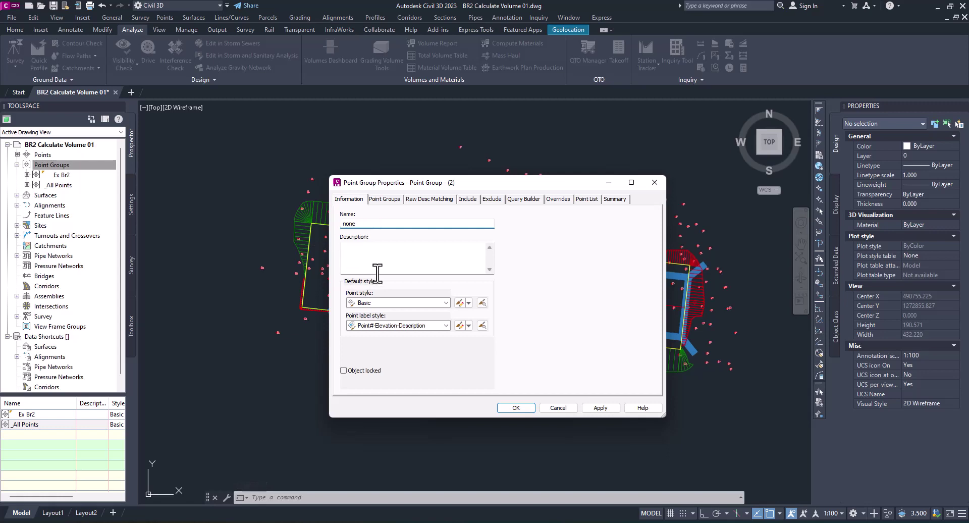
Set point and label styles to <none>, include all points, and create the group.
left_click(390, 304)
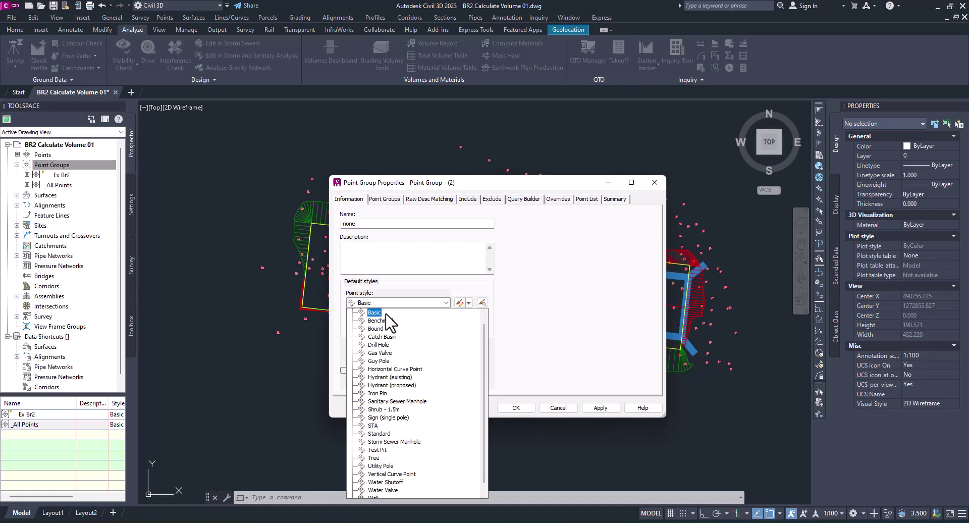
key("Up")
key("Return")
left_click(384, 326)
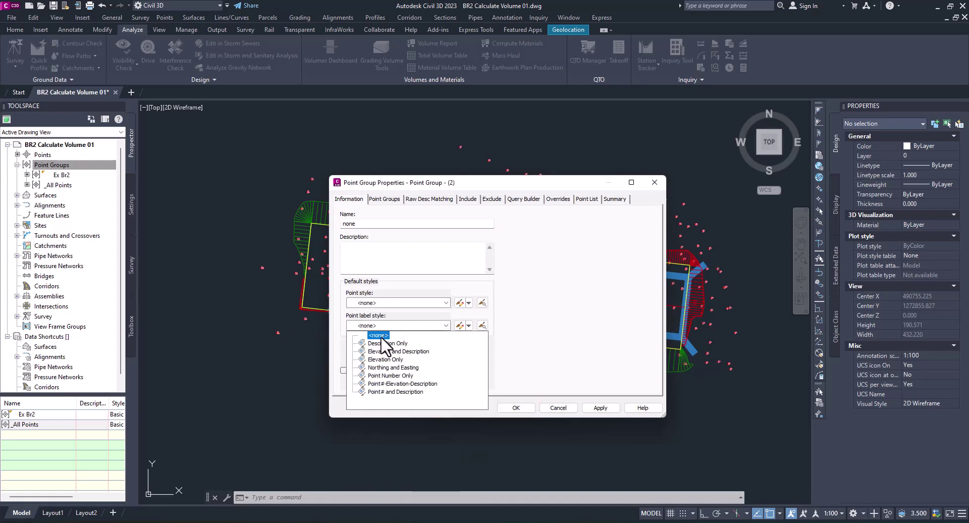
left_click(381, 338)
left_click(468, 199)
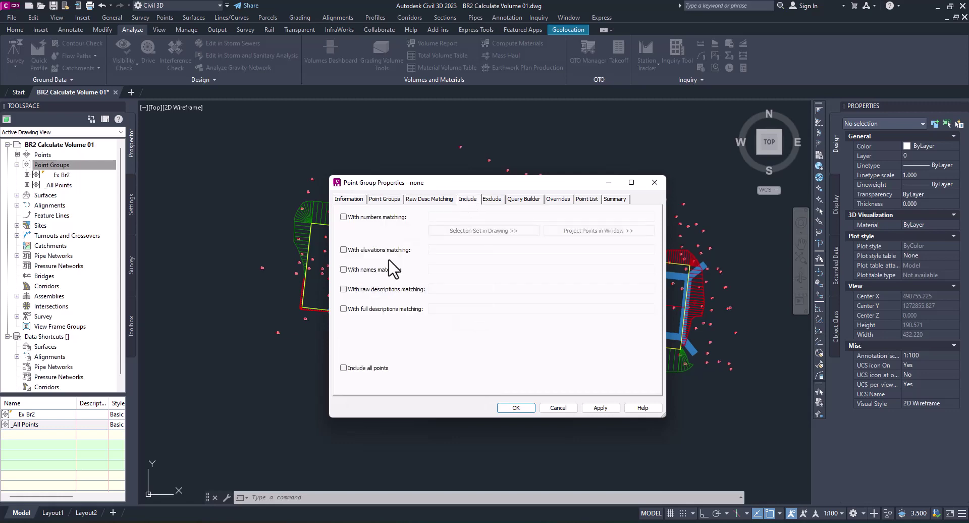
left_click(344, 368)
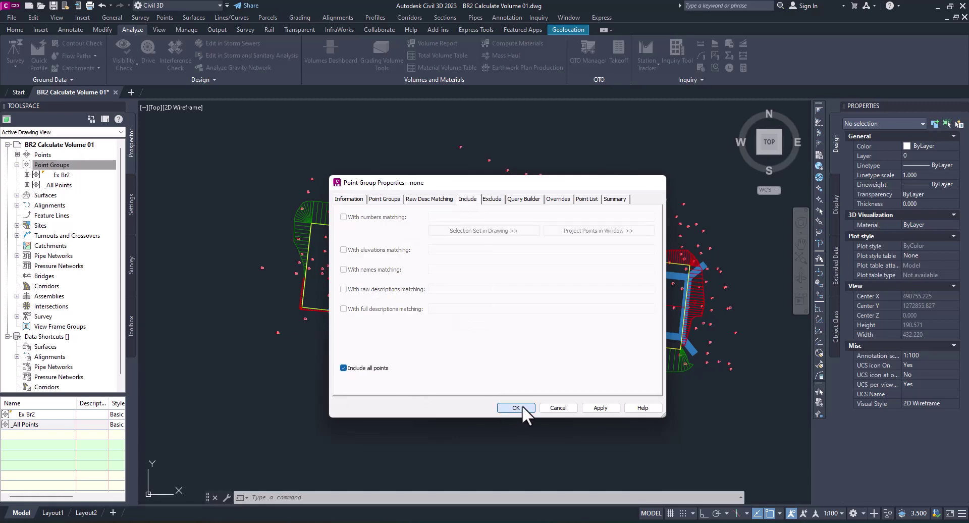
left_click(516, 408)
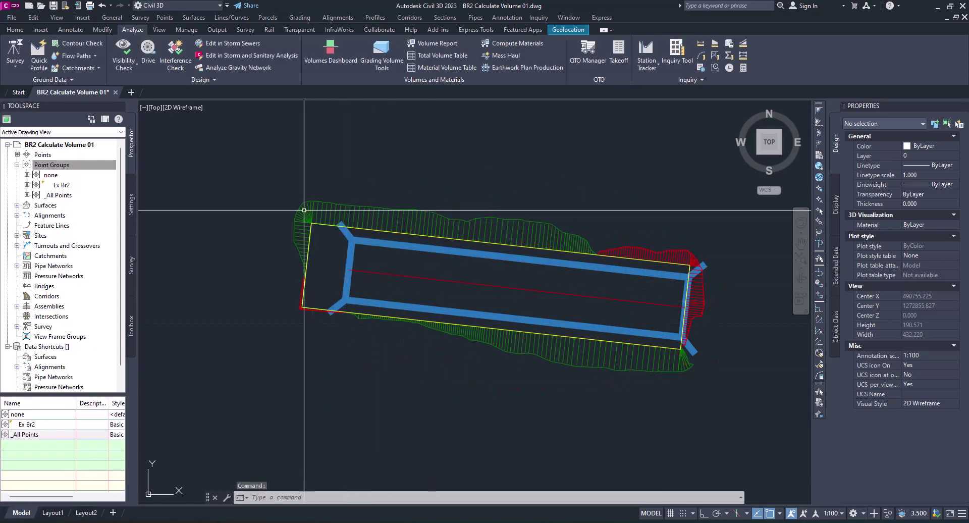
scroll(304, 210, "down", 2)
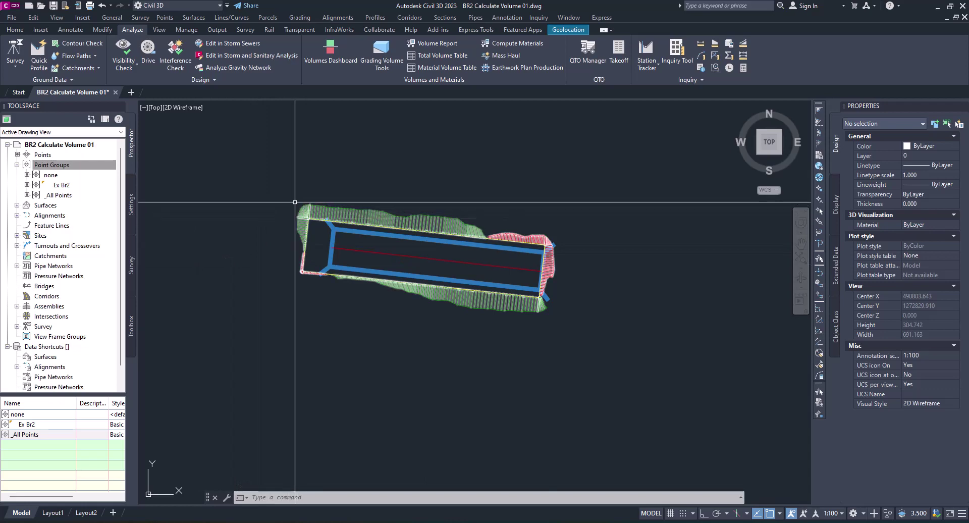
Show the Toolspace Toolbox listing Reports Manager and Miscellaneous Utilities.
left_click(130, 331)
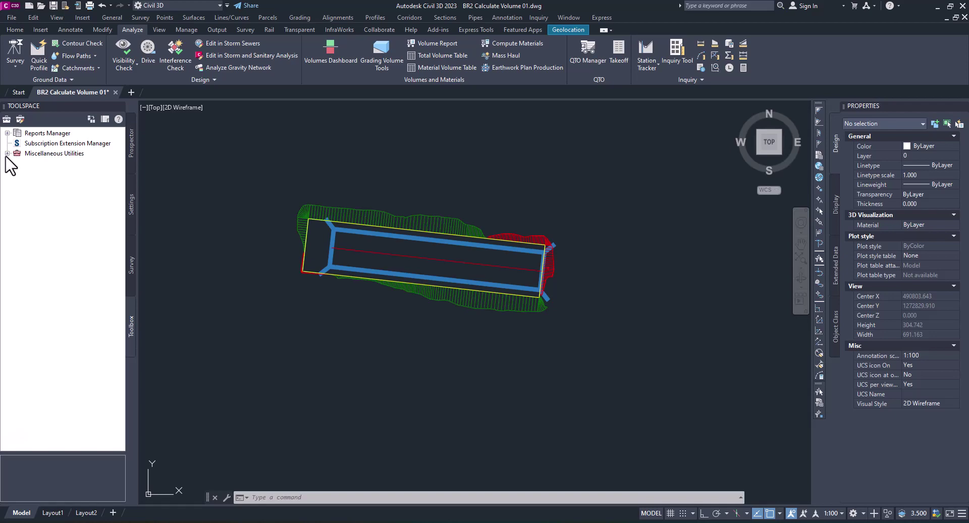
Execute the Export KML utility from Miscellaneous Utilities in the Toolbox.
left_click(7, 153)
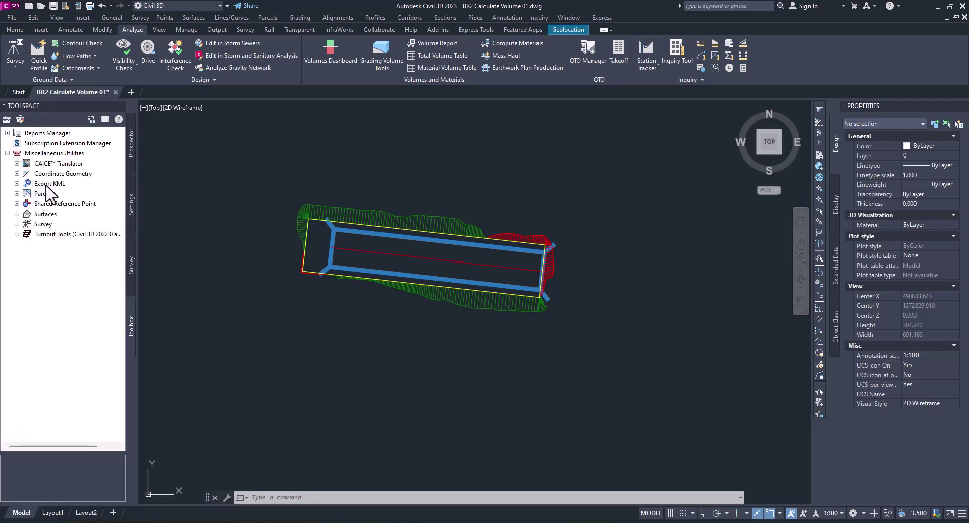
left_click(17, 184)
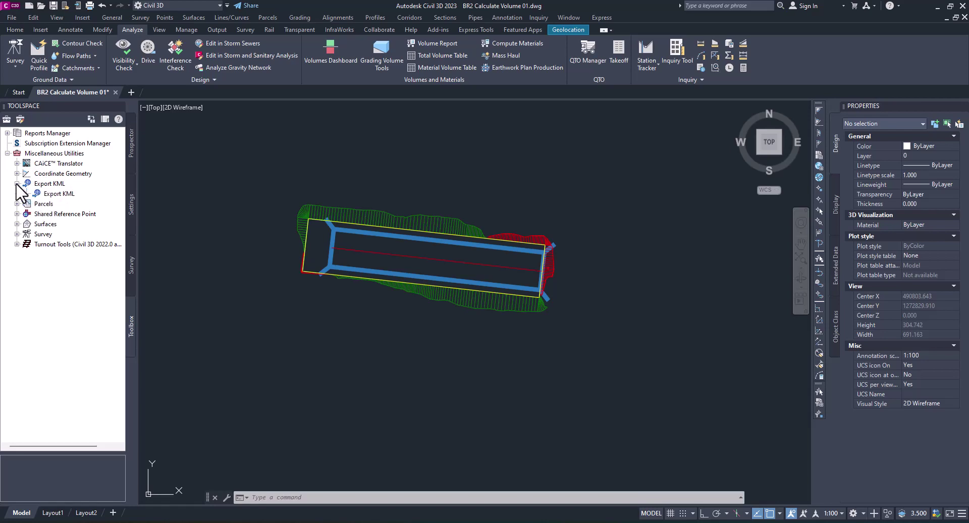
left_click(60, 194)
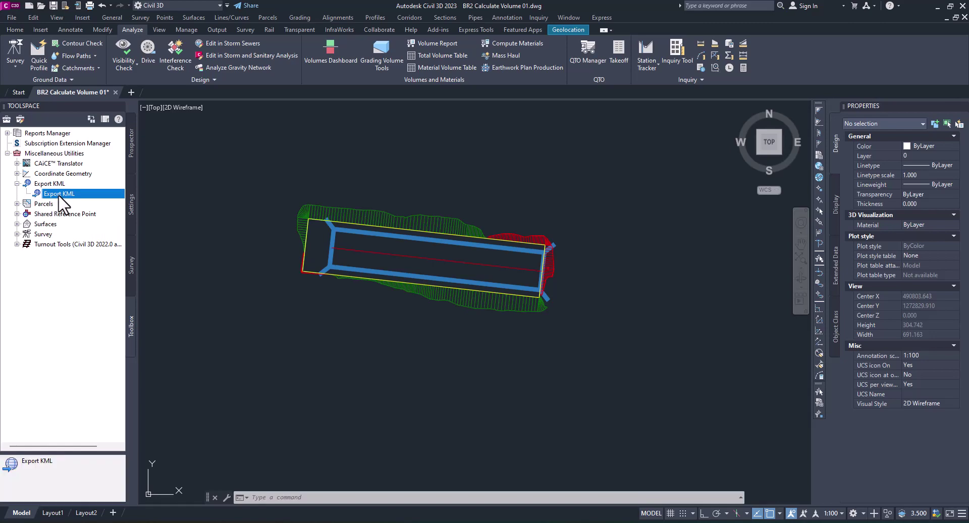
right_click(60, 197)
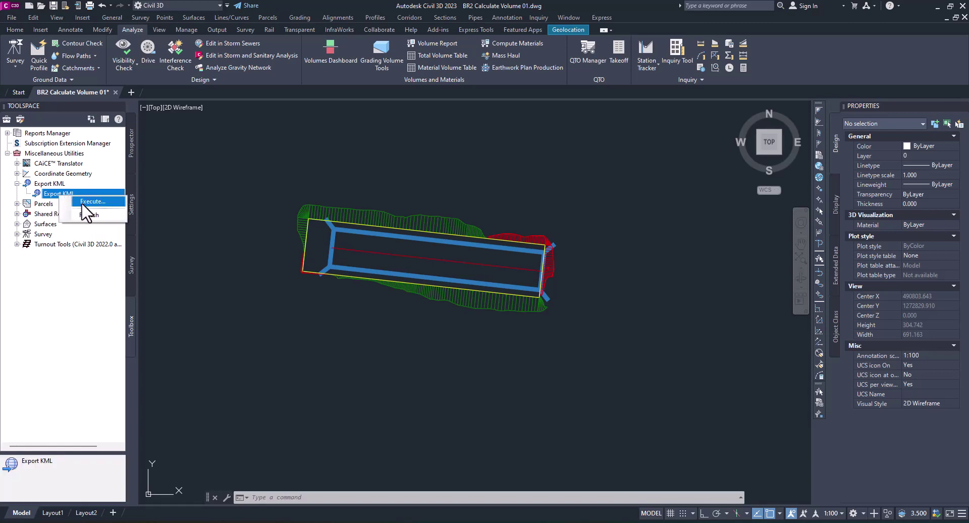
left_click(83, 202)
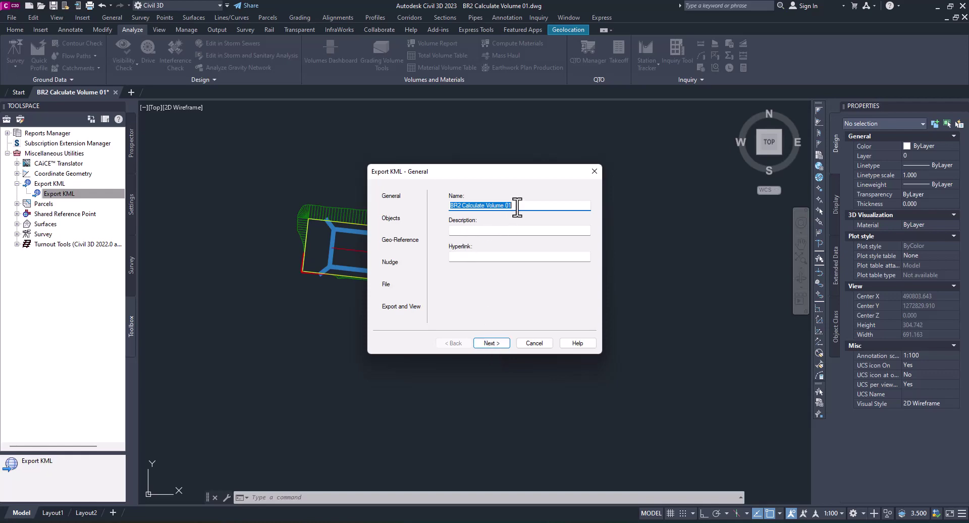
Limit the KML export to selected objects and pick only the grading surface.
left_click(491, 344)
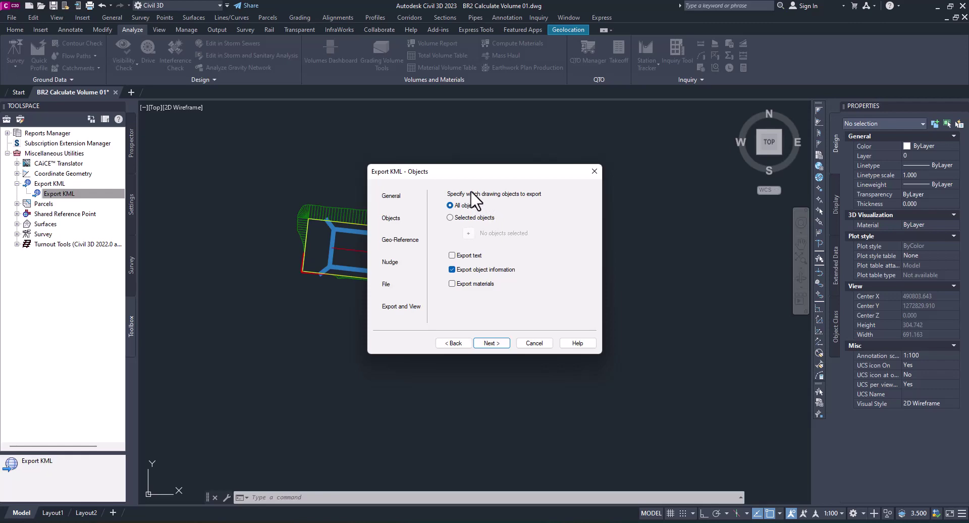
left_click(449, 217)
left_click(468, 233)
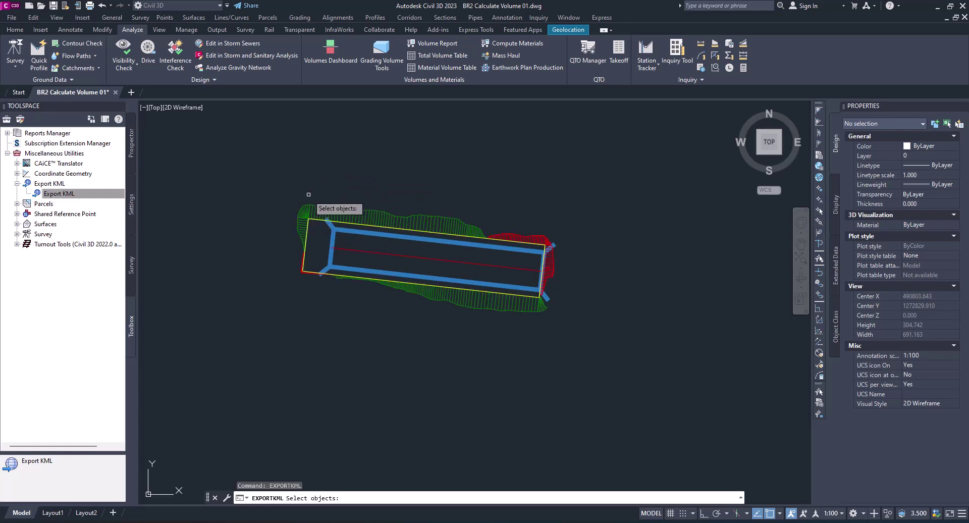
left_click(304, 212)
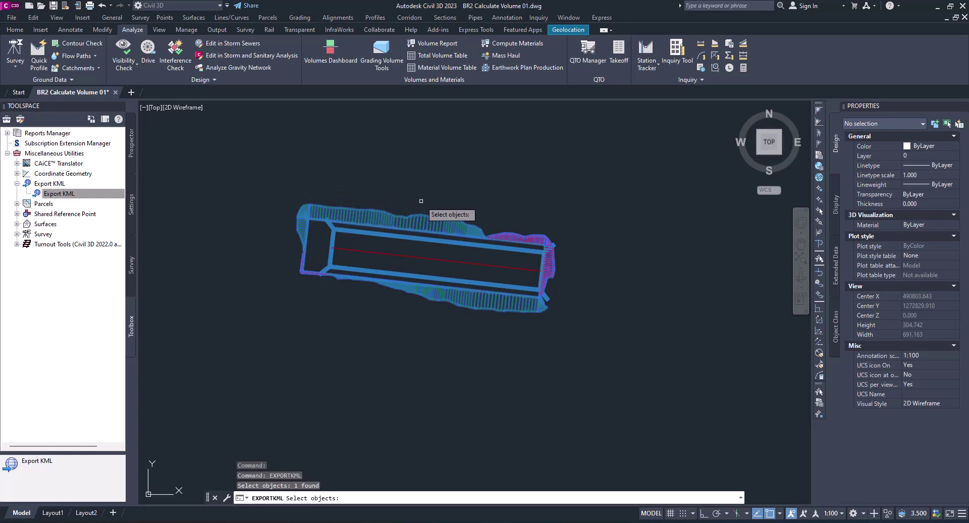
scroll(549, 254, "up", 5)
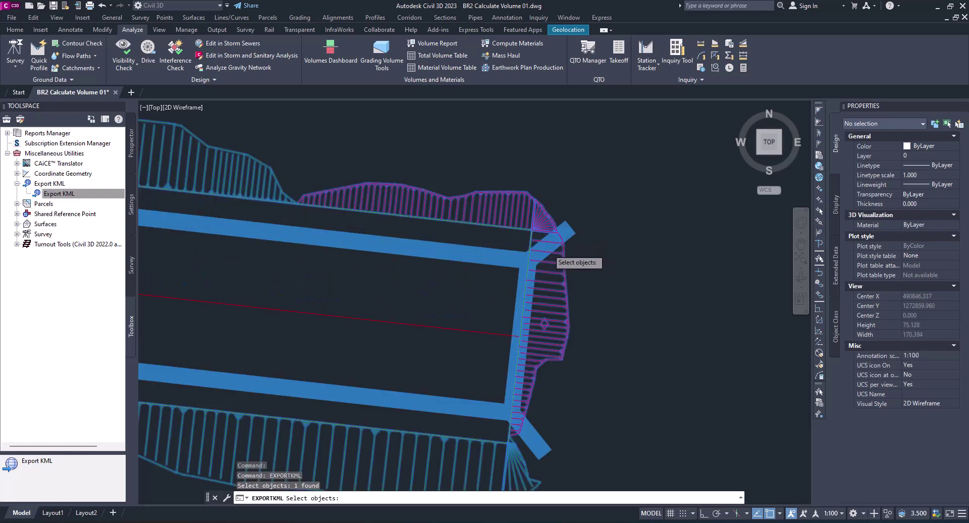
scroll(485, 188, "down", 2)
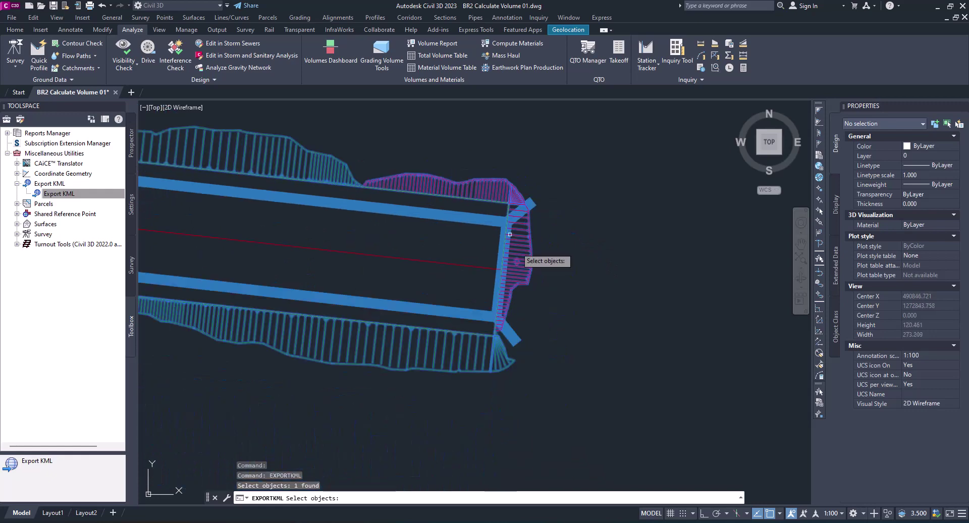
scroll(531, 303, "down", 4)
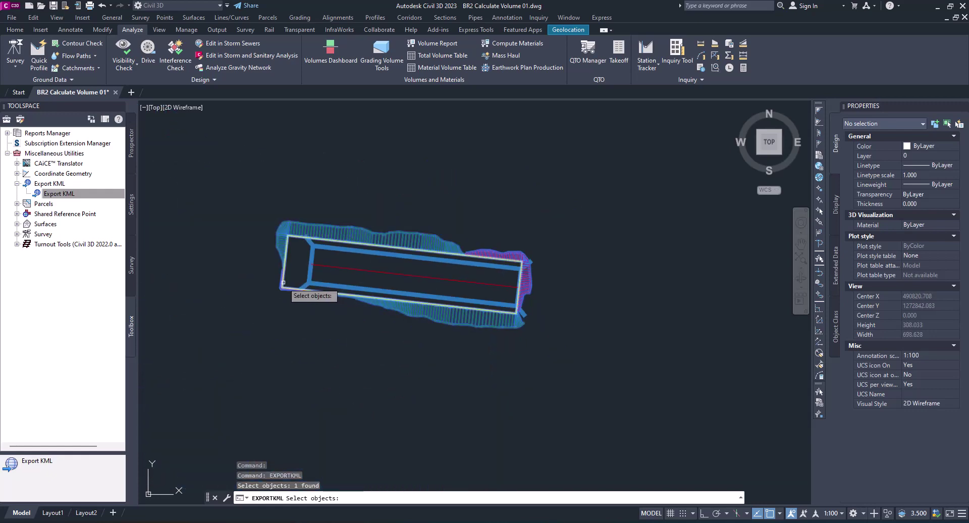
key("Return")
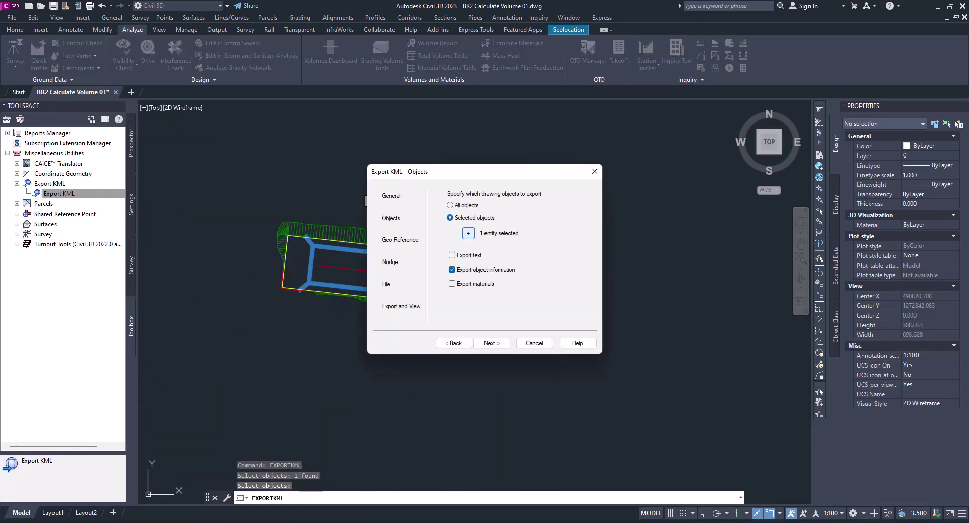
Accept the default Geo-Reference and Nudge settings to reach the File page.
left_click(483, 344)
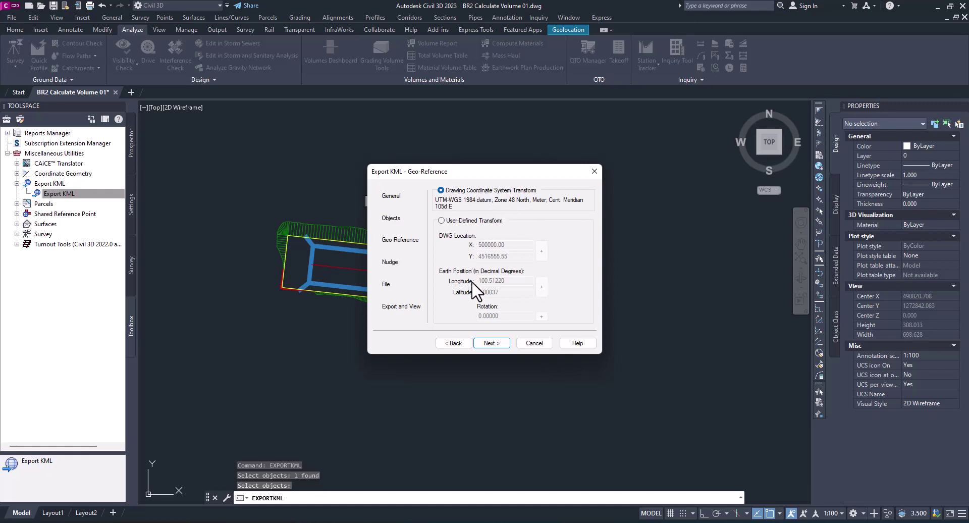
left_click(489, 343)
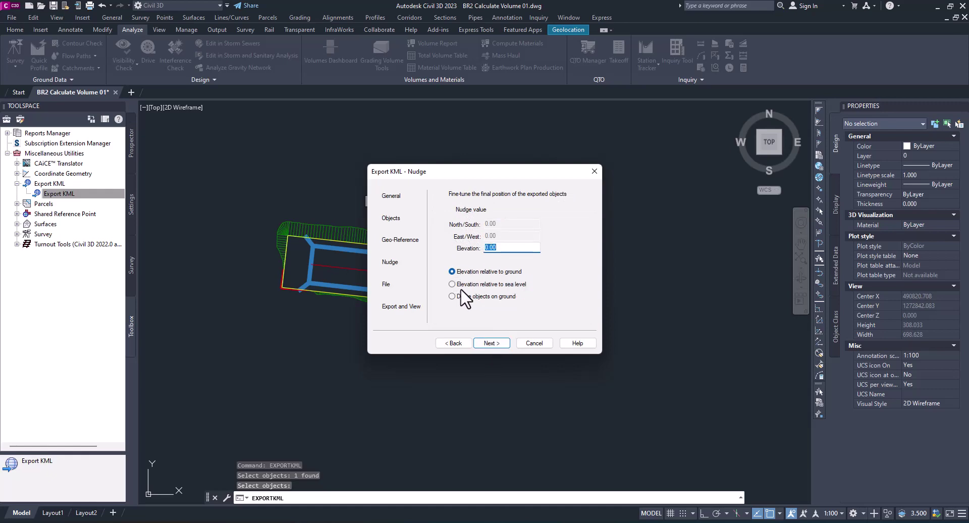
left_click(491, 344)
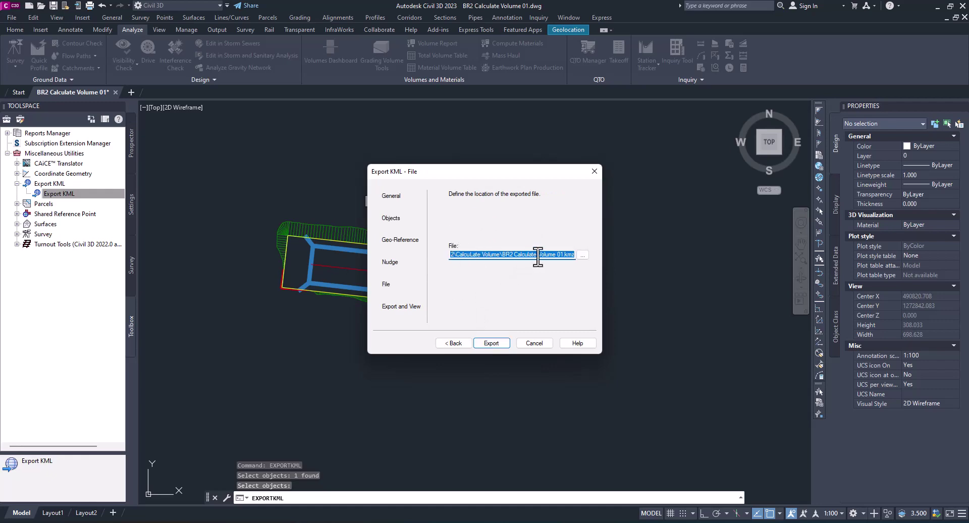
Save the output as BR2 Calculate Volume 01.kmz on the Desktop and run the export.
left_click(582, 256)
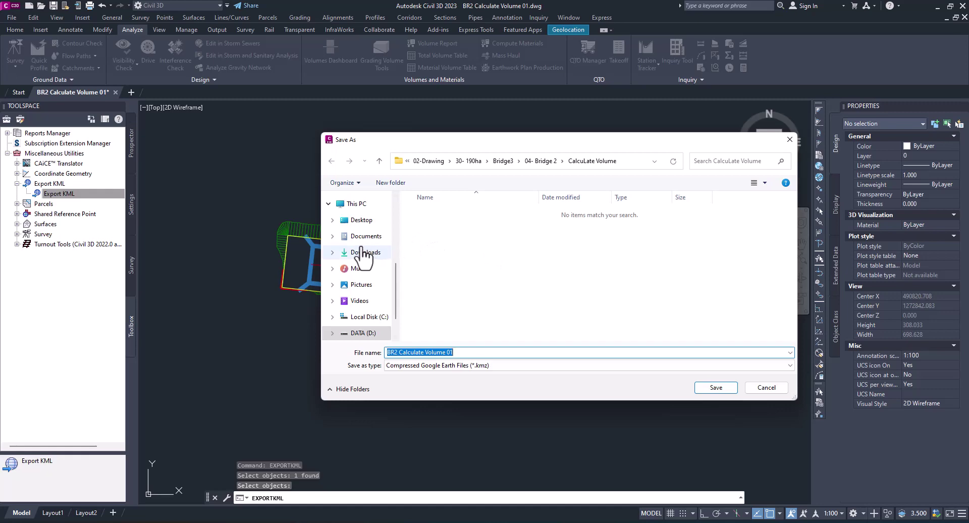
left_click(360, 224)
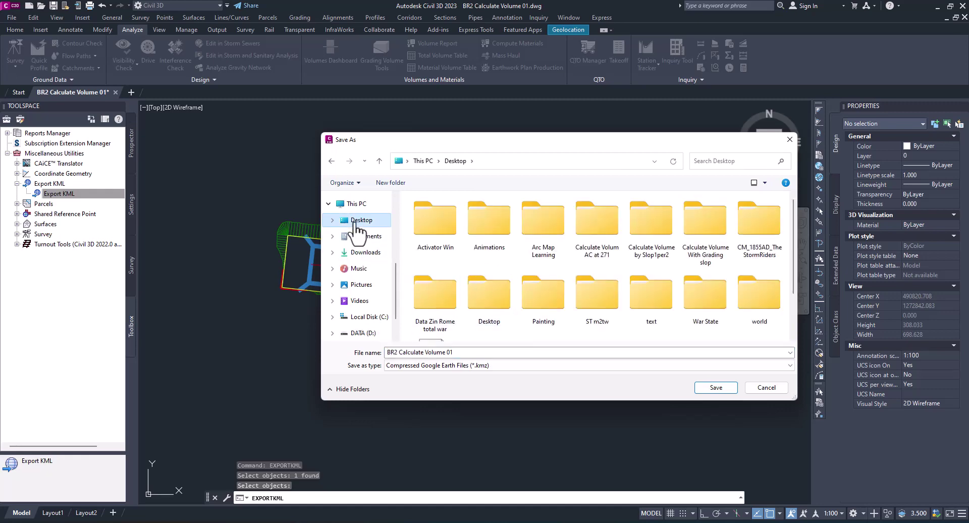
left_click(709, 388)
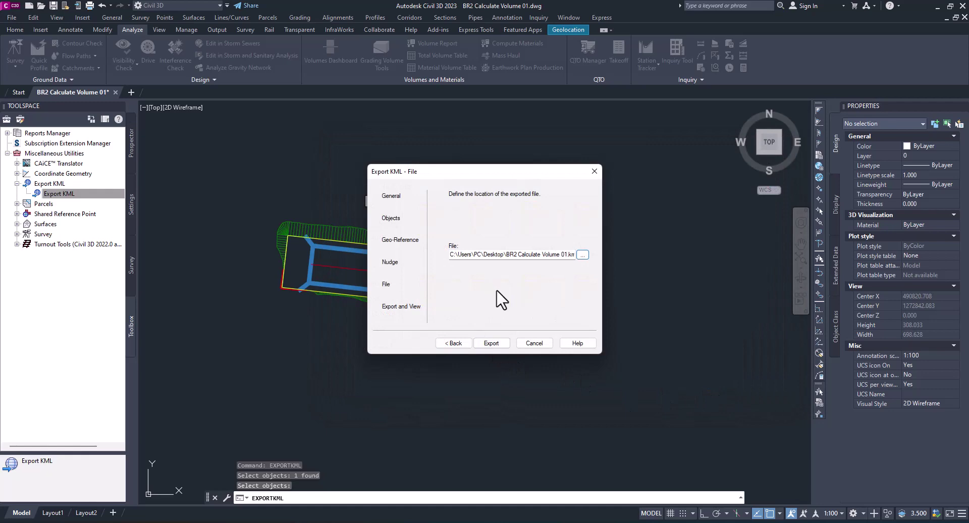
left_click(492, 342)
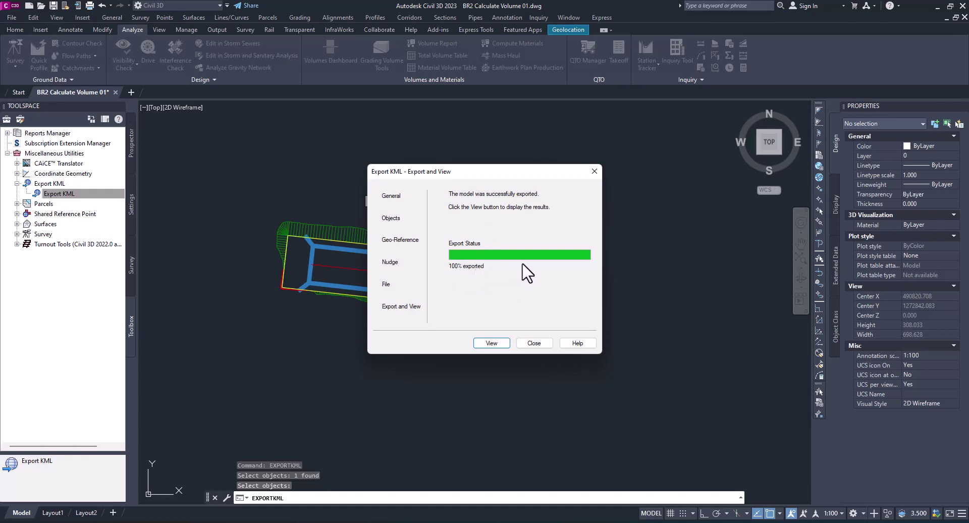
View the exported KMZ in Google Earth Pro, closing the Start-up Tips and new-version pop-ups.
left_click(498, 341)
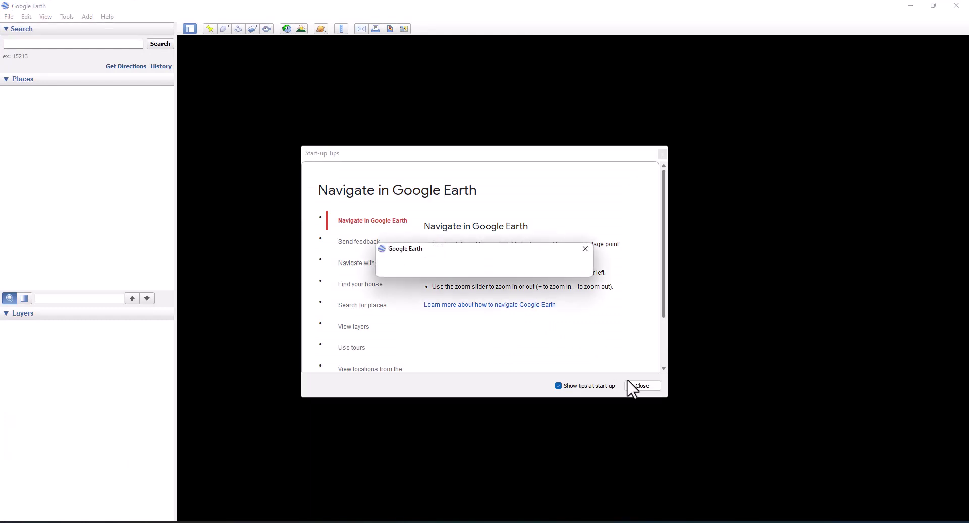
left_click(638, 385)
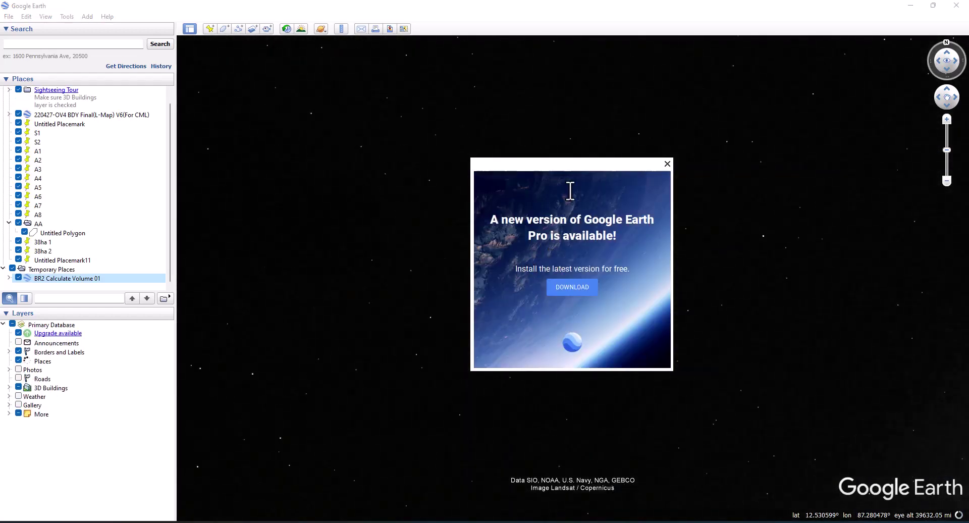
left_click(668, 164)
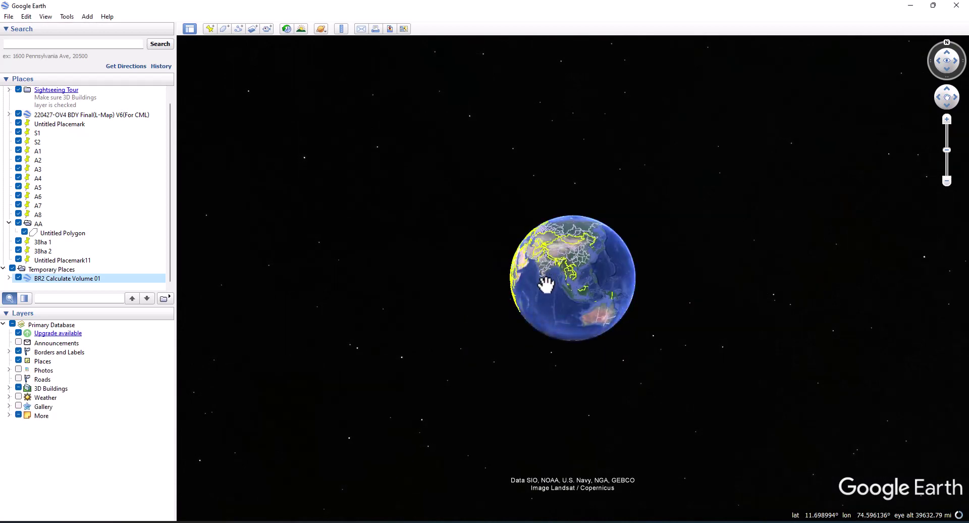
Fly to the BR2 Calculate Volume 01 place and frame the red grading outline over the fields.
left_click(163, 299)
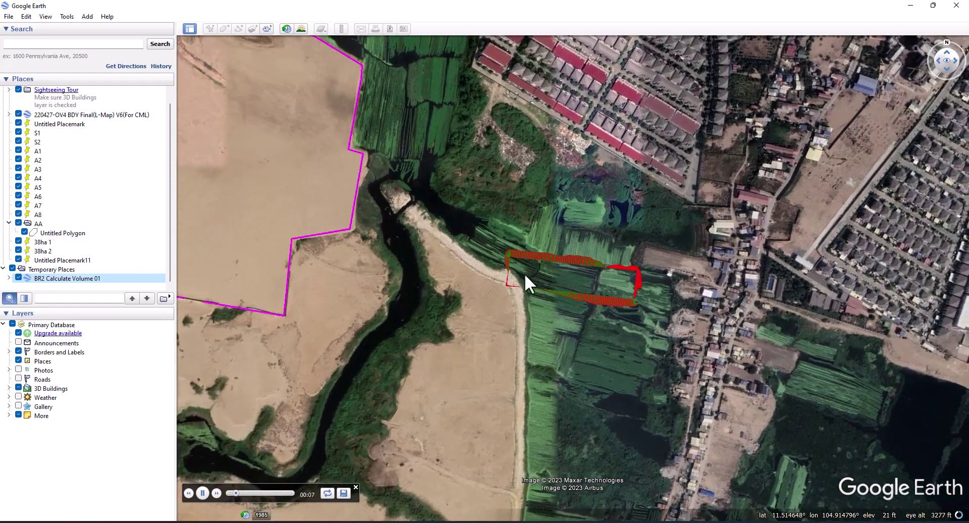
left_click_drag(478, 290, 439, 346)
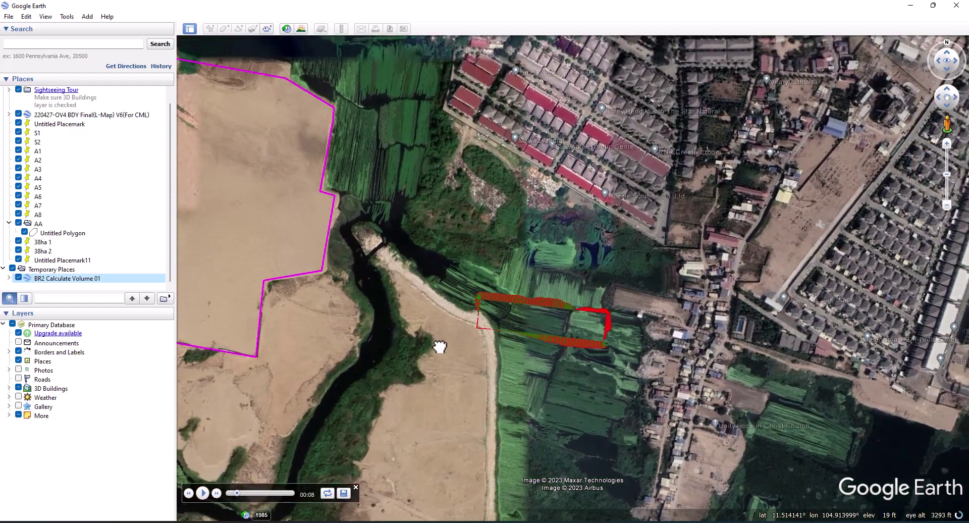
scroll(507, 341, "up", 5)
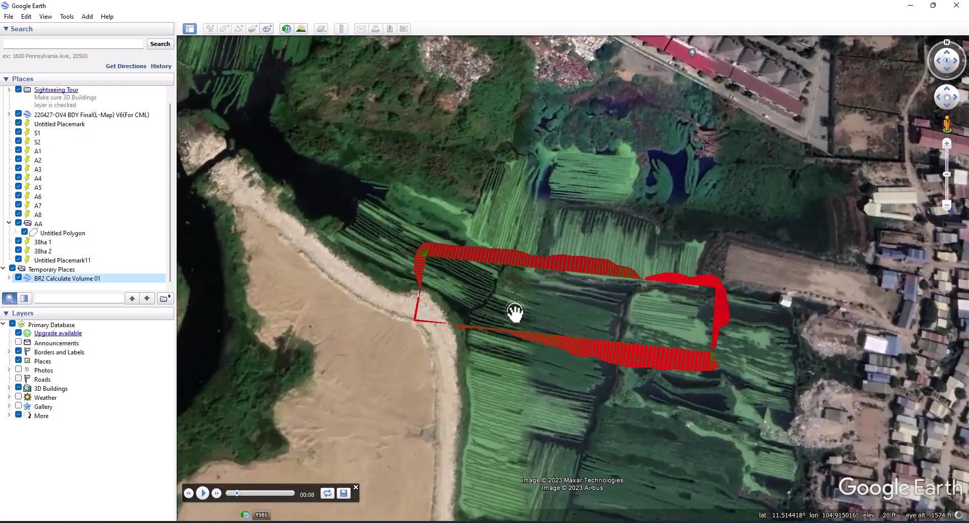
scroll(510, 297, "up", 1)
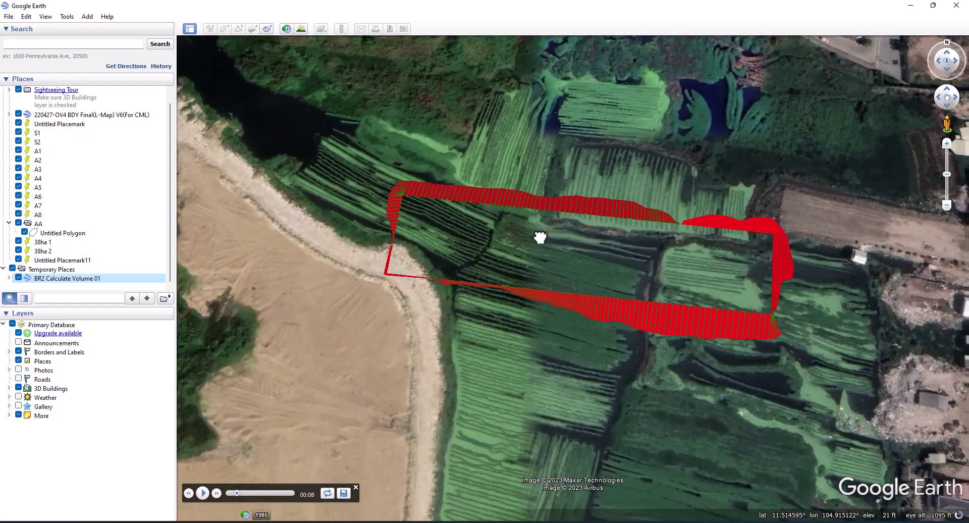
left_click_drag(576, 265, 540, 234)
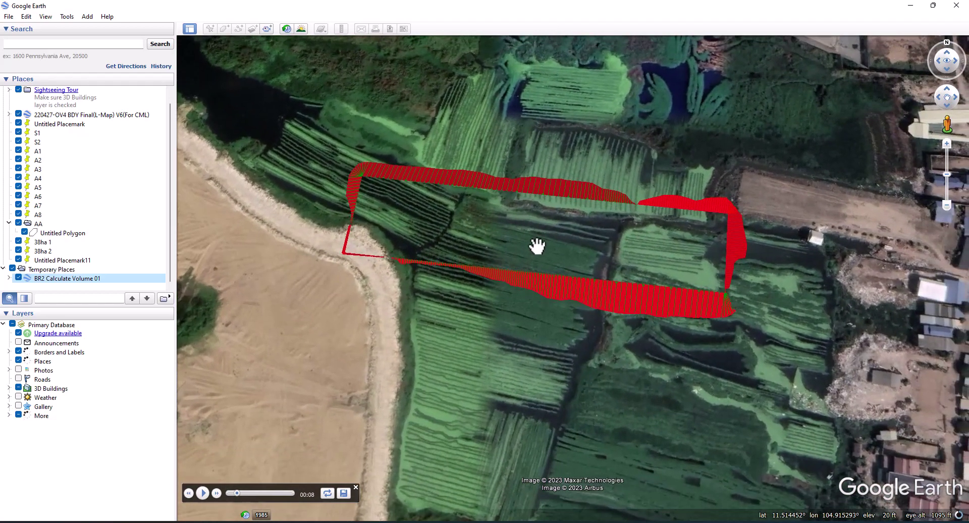
scroll(559, 255, "down", 2)
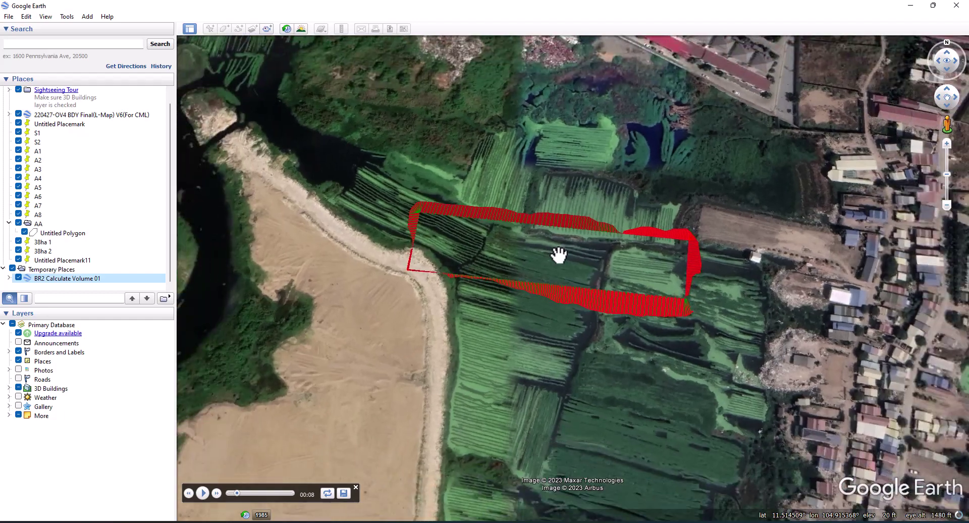
scroll(558, 255, "down", 2)
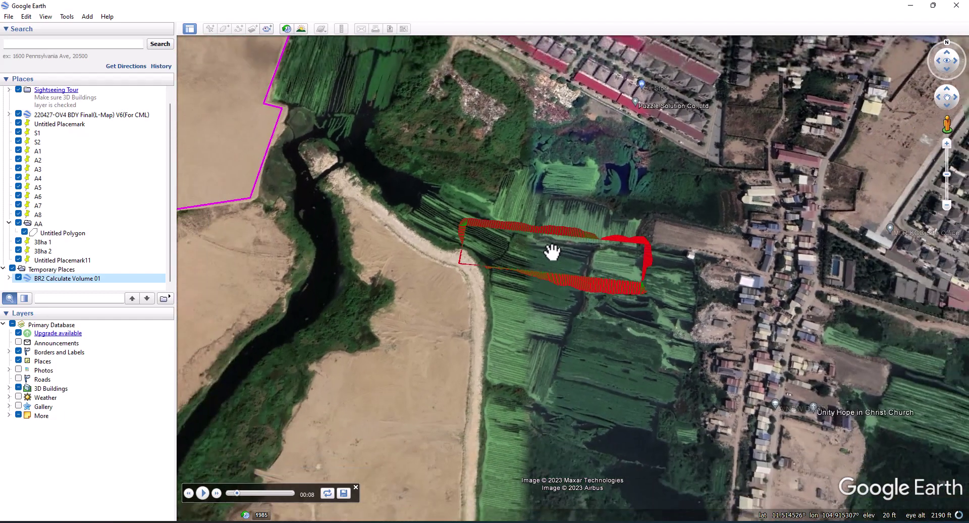
scroll(562, 233, "up", 1)
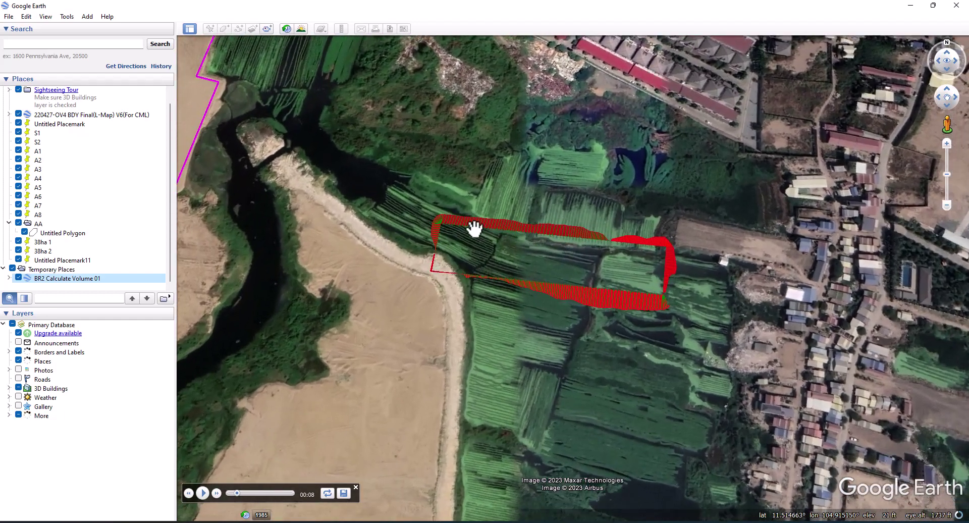
scroll(446, 217, "up", 2)
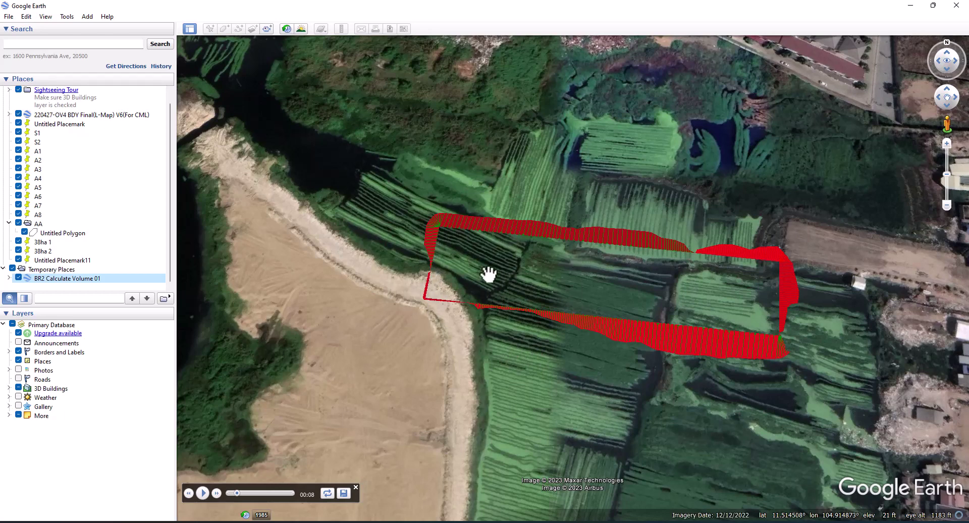
mouse_move(477, 275)
left_mouse_down()
mouse_move(467, 289)
mouse_move(446, 288)
left_mouse_up()
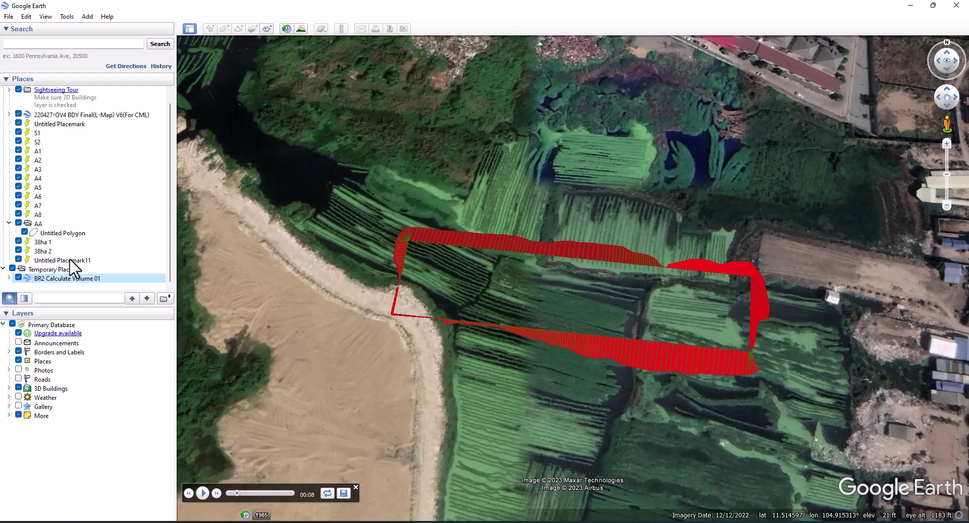
Save the place over BR2 Calculate Volume 01.kmz on the Desktop, then minimize Google Earth and Civil 3D.
right_click(62, 278)
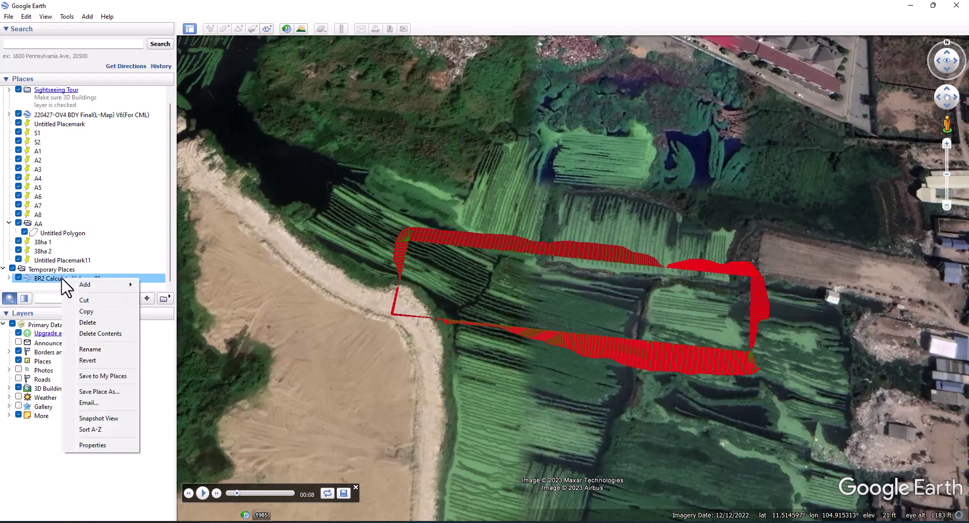
left_click(93, 392)
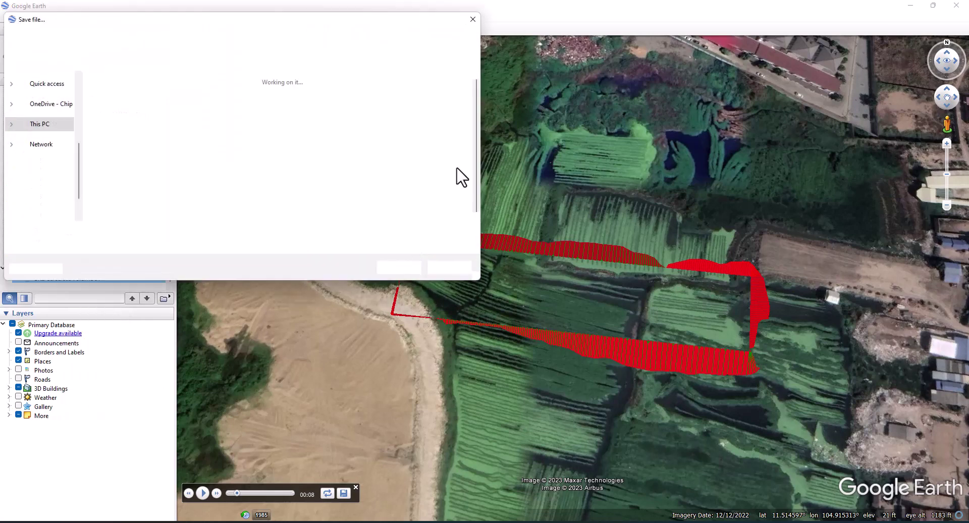
left_click_drag(55, 23, 272, 95)
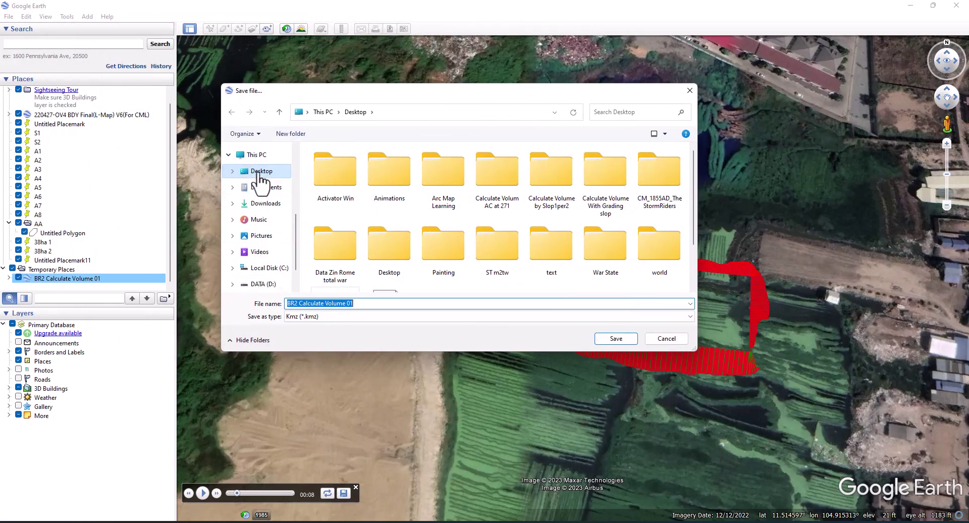
left_click(258, 173)
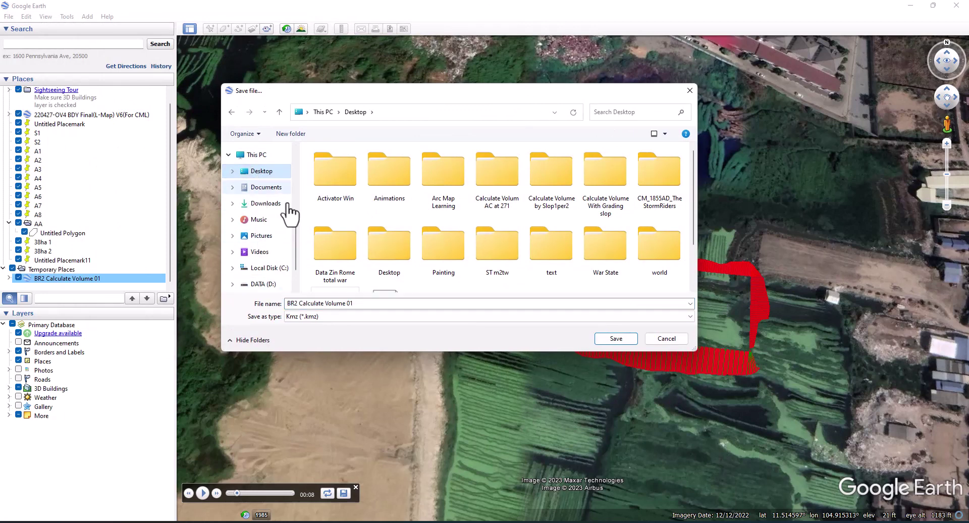
left_click(364, 304)
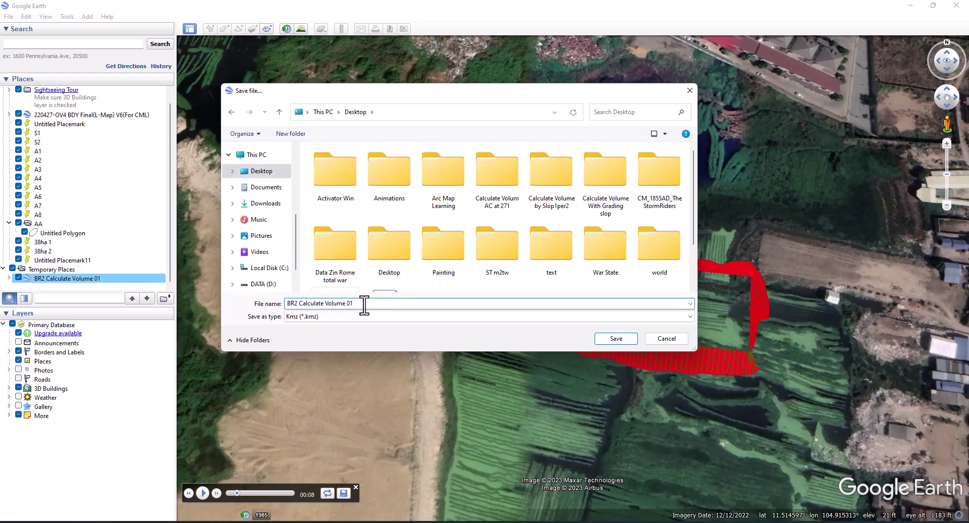
left_click(602, 338)
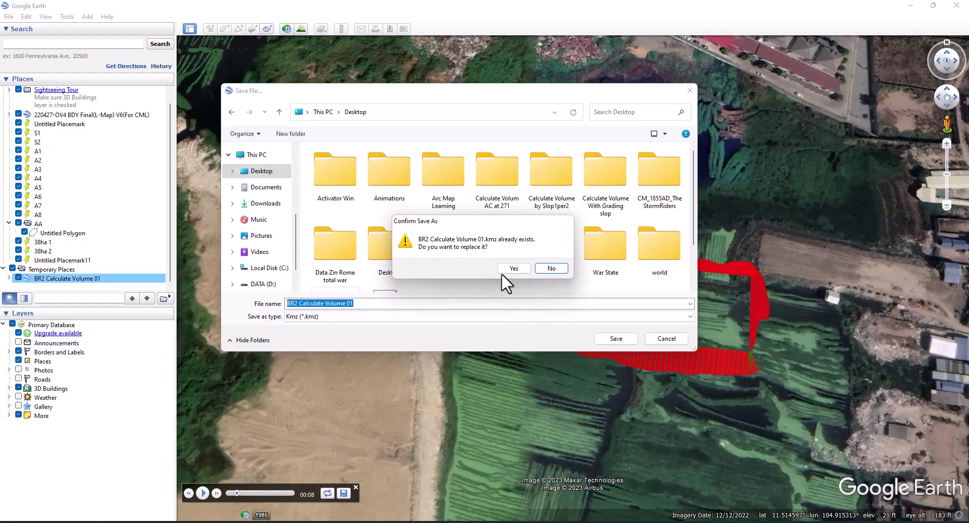
left_click(515, 269)
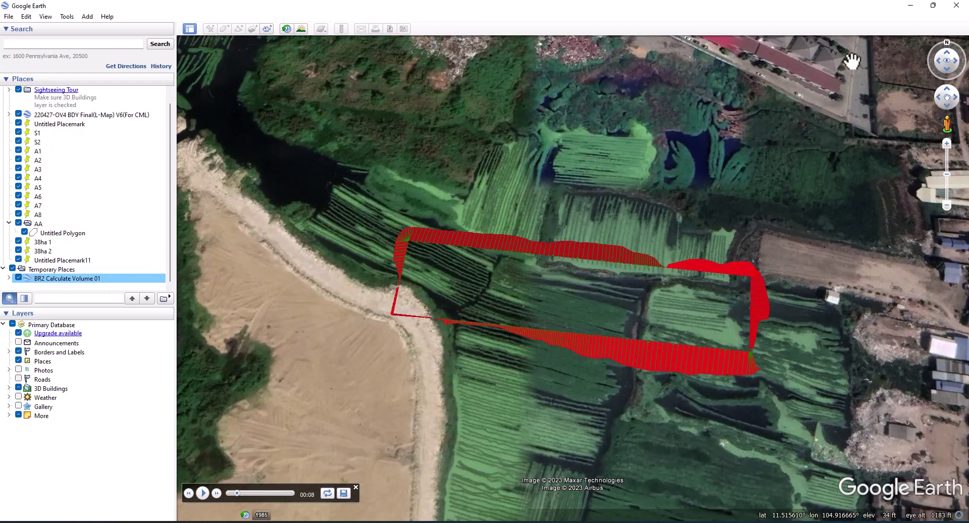
left_click(911, 5)
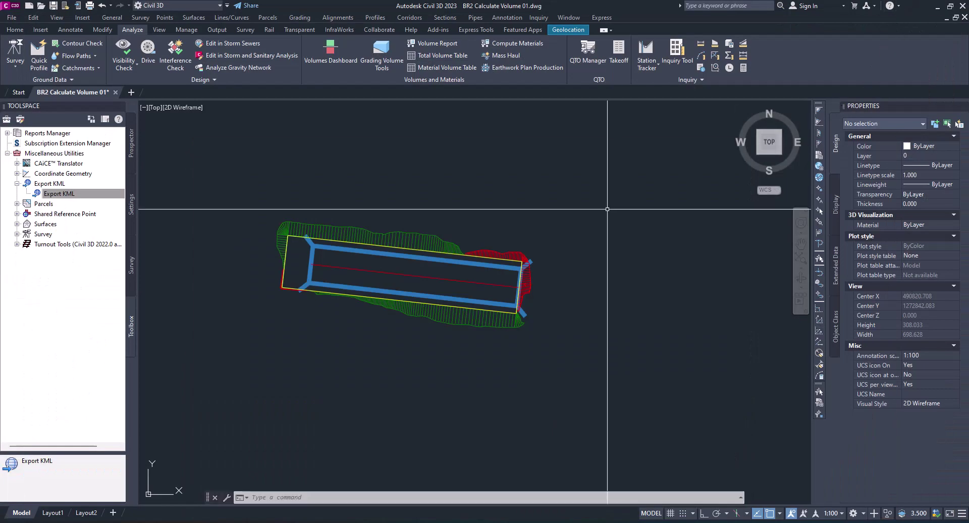
left_click(937, 6)
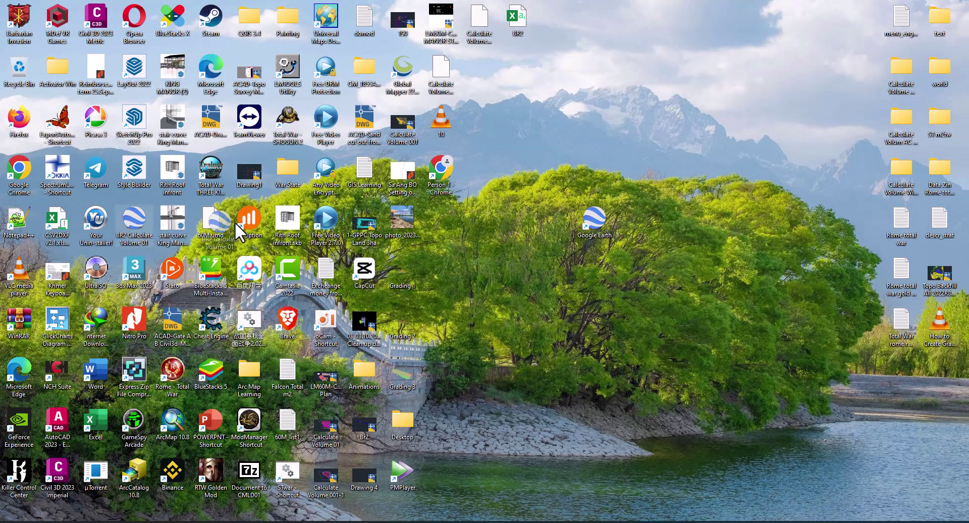
Drop the BR2 Calculate Volume 01 KMZ onto the Free Video Player shortcut to open it there.
left_click_drag(235, 223, 541, 237)
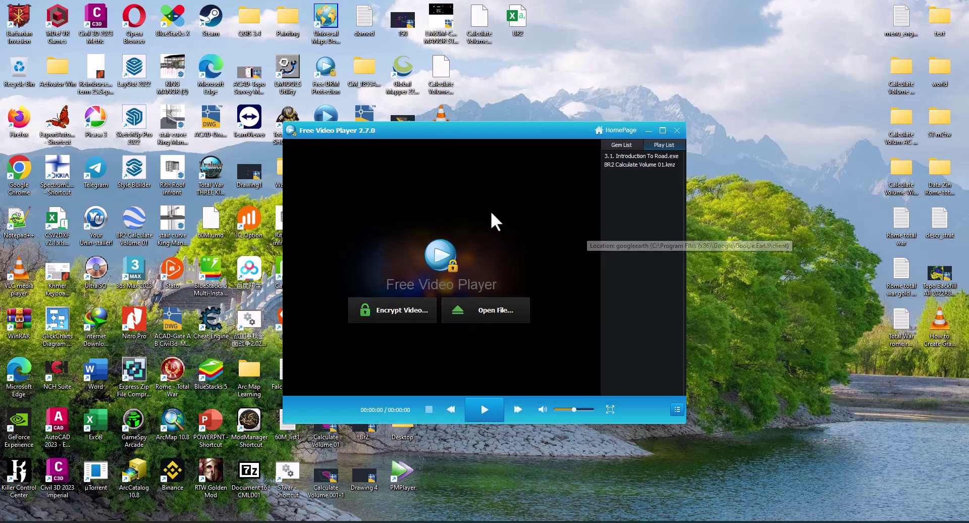
Close the Free Video Player window to return to the desktop.
left_click(677, 130)
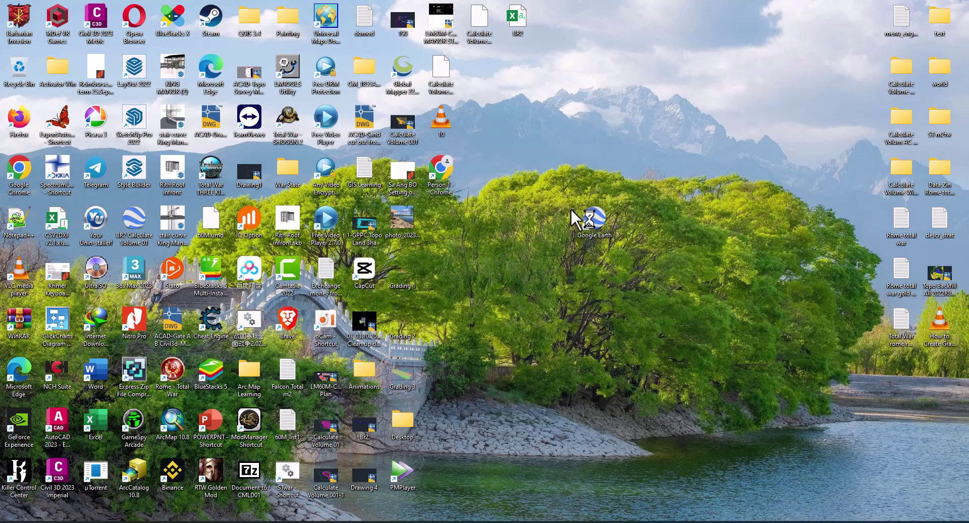